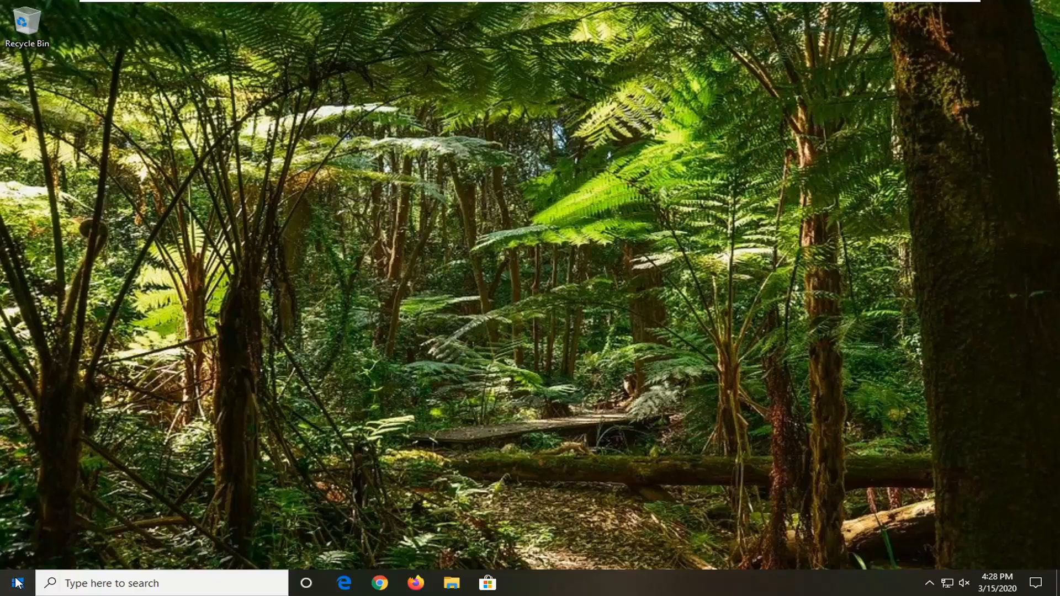
- Open Computer Management and display the contents of Local Users and Groups
{"action": "left_click", "coordinate": [17, 586]}
{"action": "type", "text": "com"}
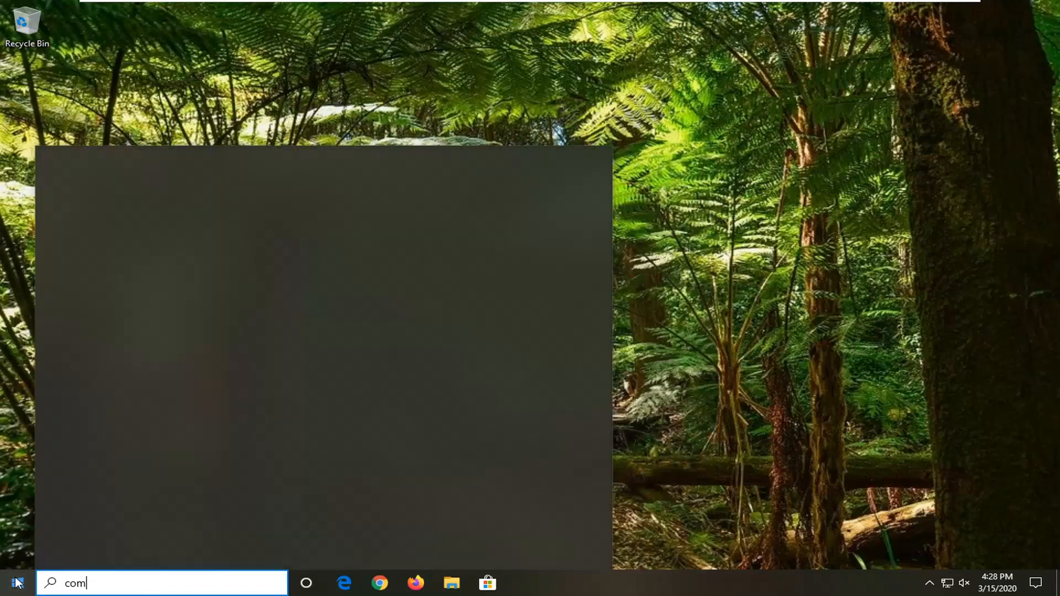
{"action": "type", "text": "puter management"}
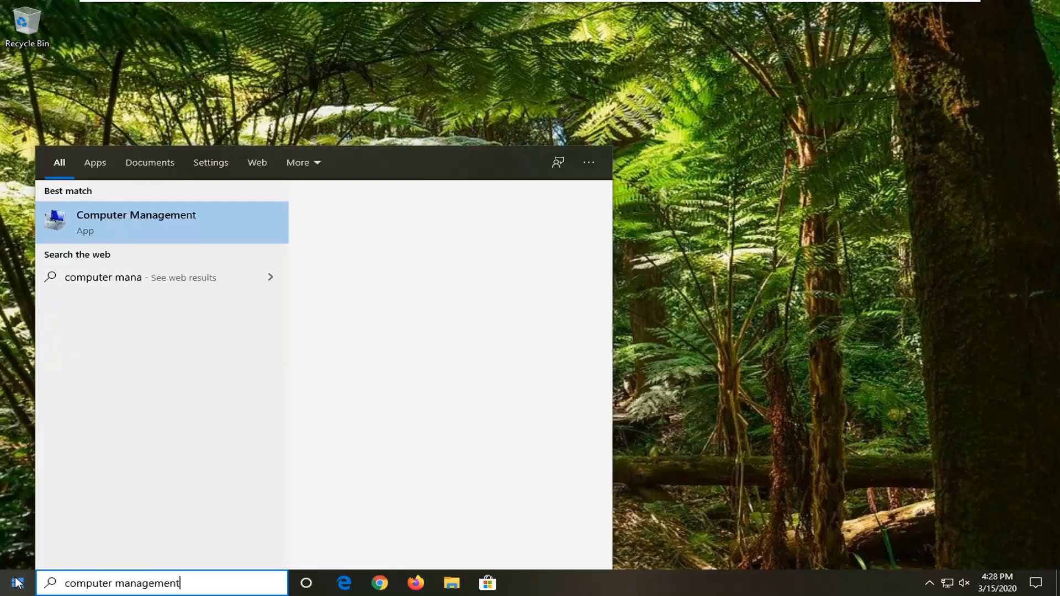
{"action": "left_click", "coordinate": [102, 225]}
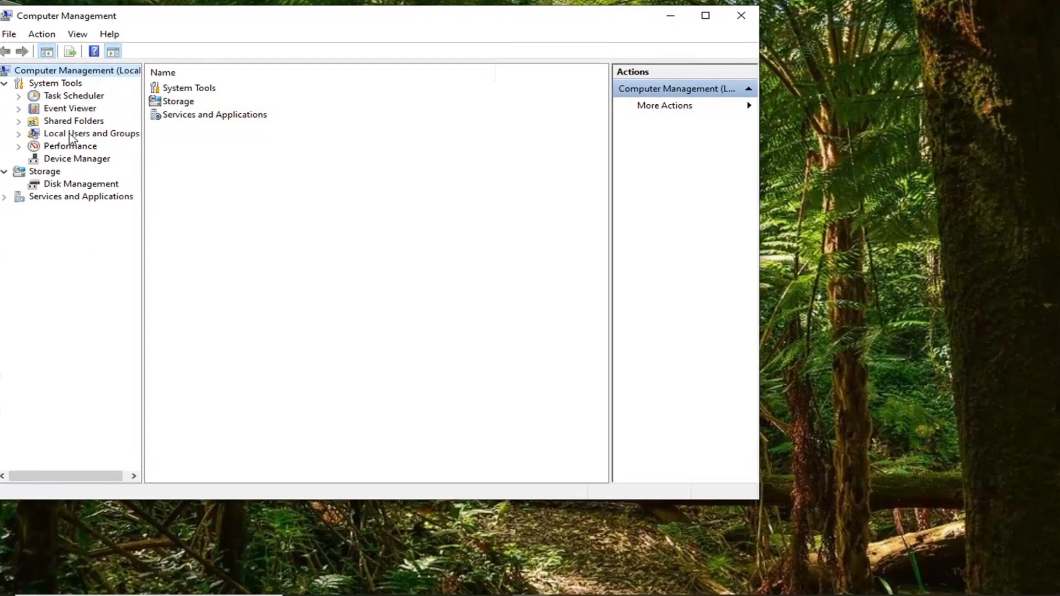
{"action": "left_click", "coordinate": [50, 139]}
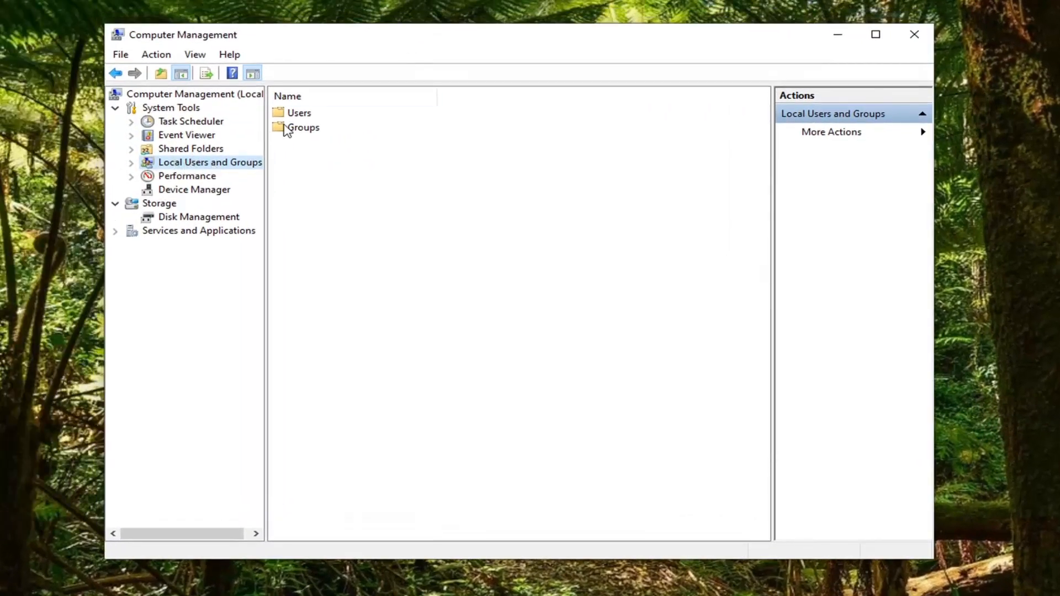
- Start a new local user with the user name Test and full name Test User, leaving the description blank
{"action": "left_click", "coordinate": [303, 115]}
{"action": "right_click", "coordinate": [303, 118]}
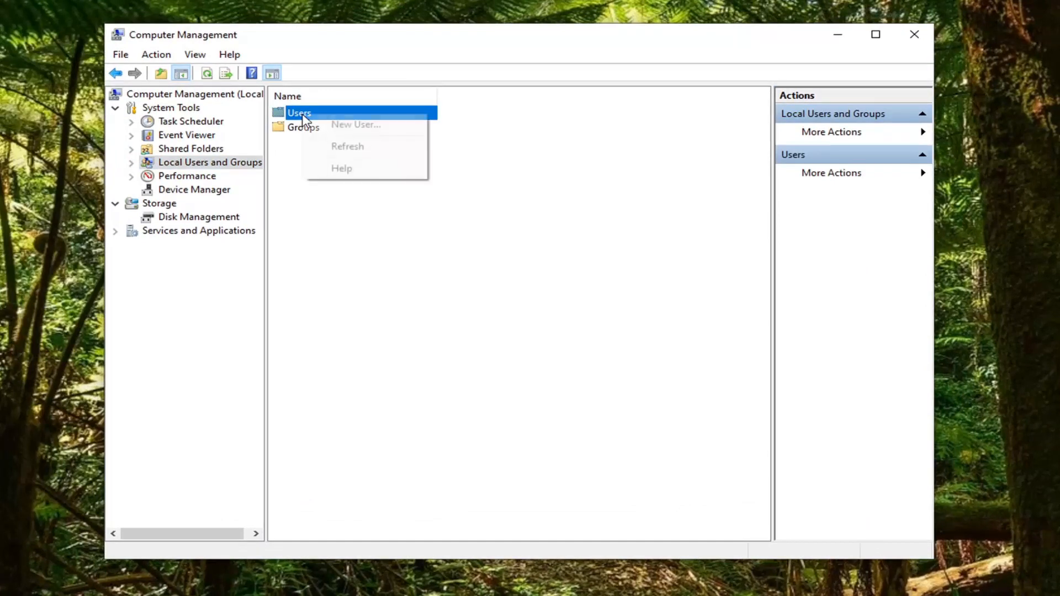
{"action": "left_click", "coordinate": [347, 126]}
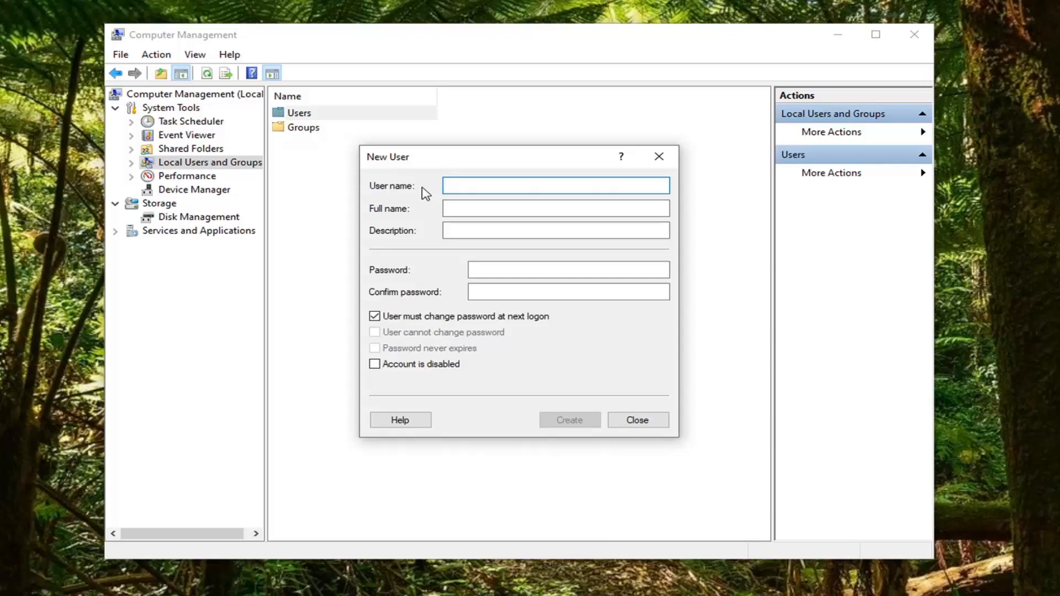
{"action": "type", "text": "Test"}
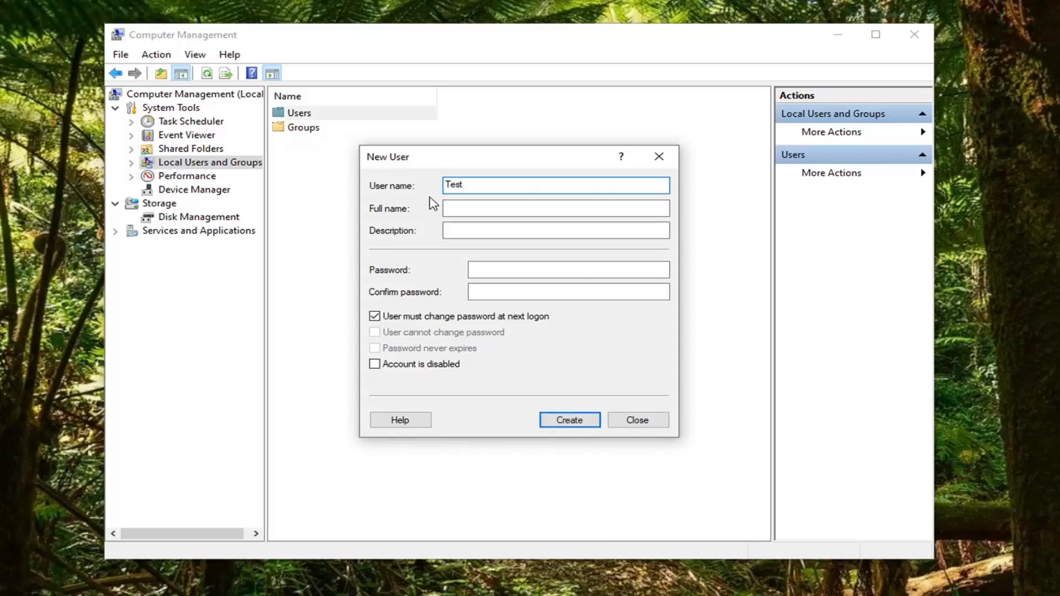
{"action": "key", "text": "Tab"}
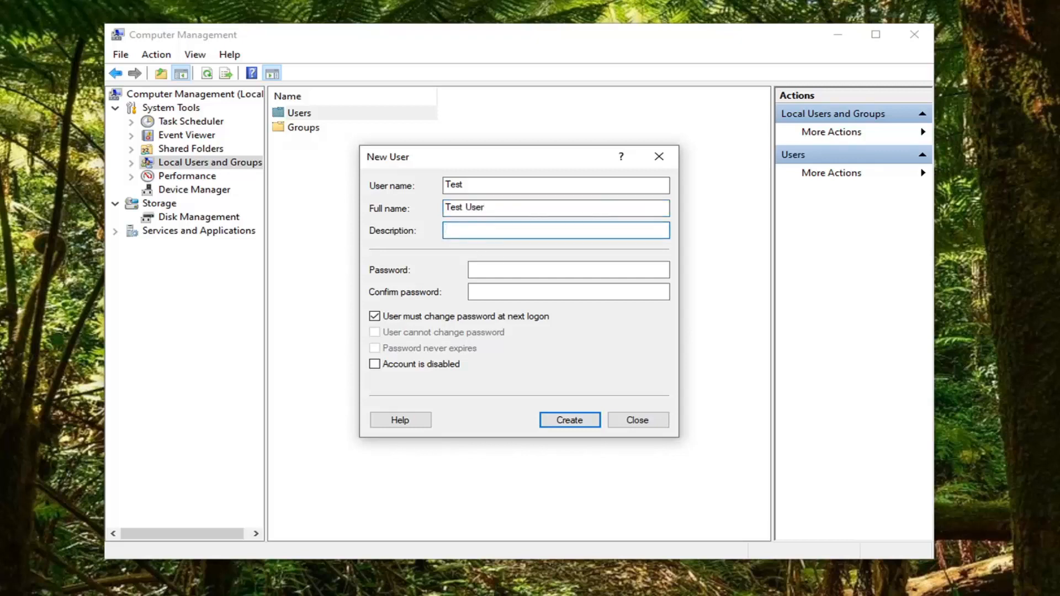
{"action": "key", "text": "Tab"}
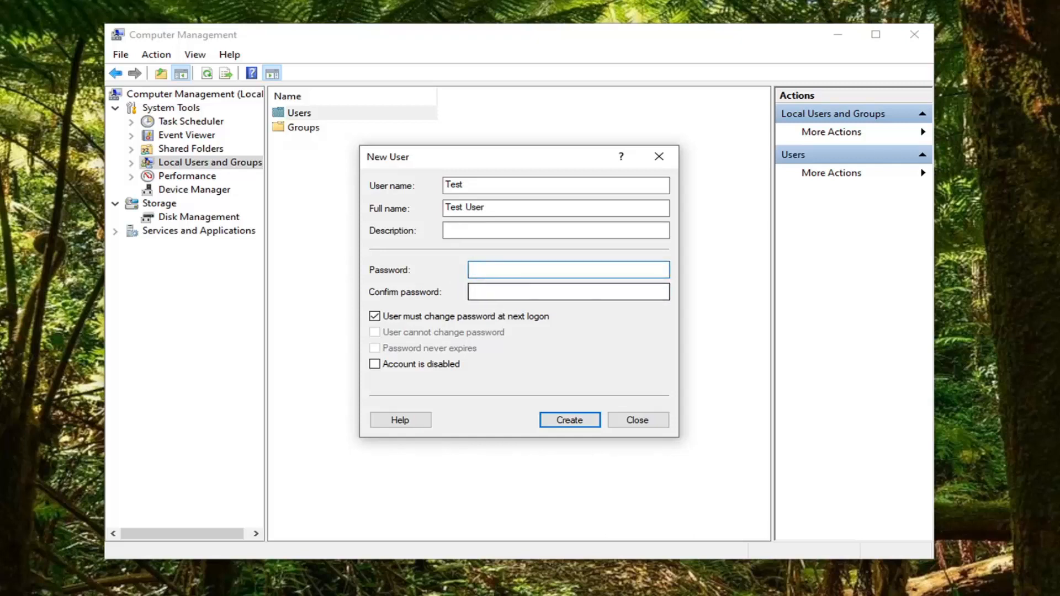
- Turn off the forced password change at next logon, set the password to never expire, and create the passwordless account
{"action": "left_click", "coordinate": [375, 317]}
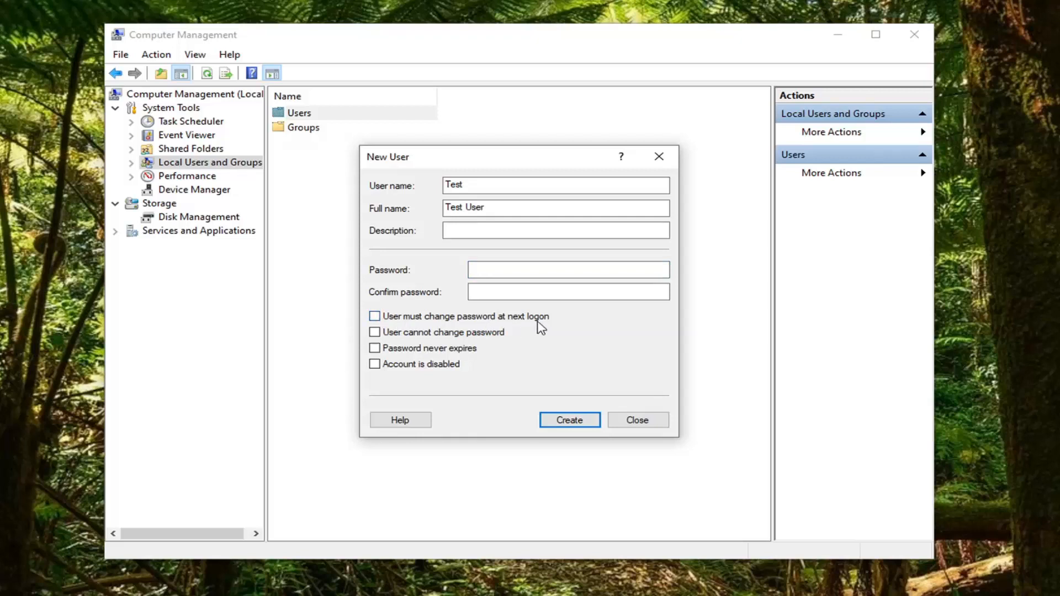
{"action": "left_click", "coordinate": [374, 350]}
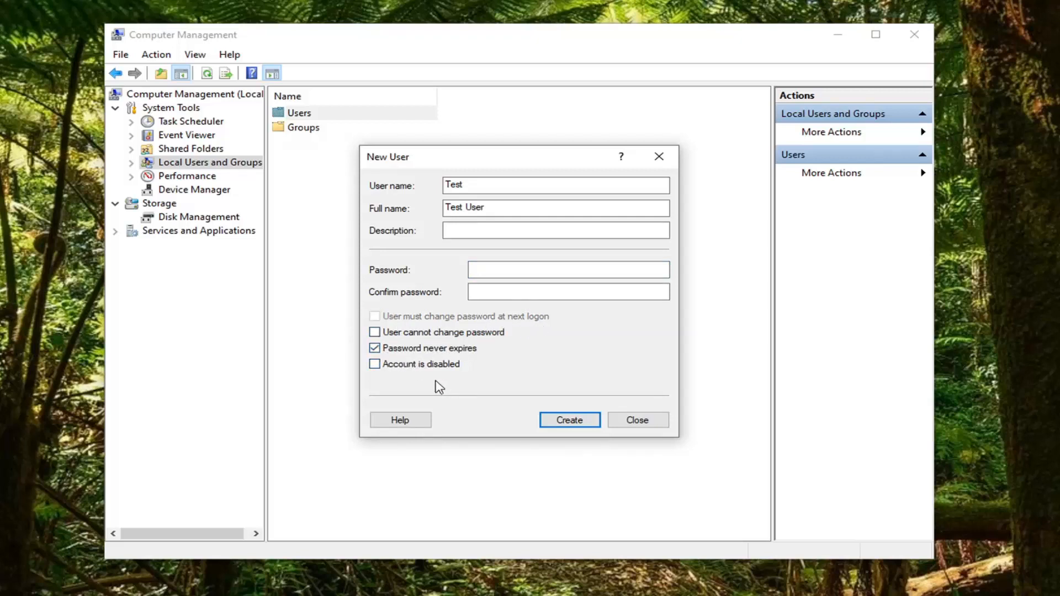
{"action": "left_click", "coordinate": [570, 422]}
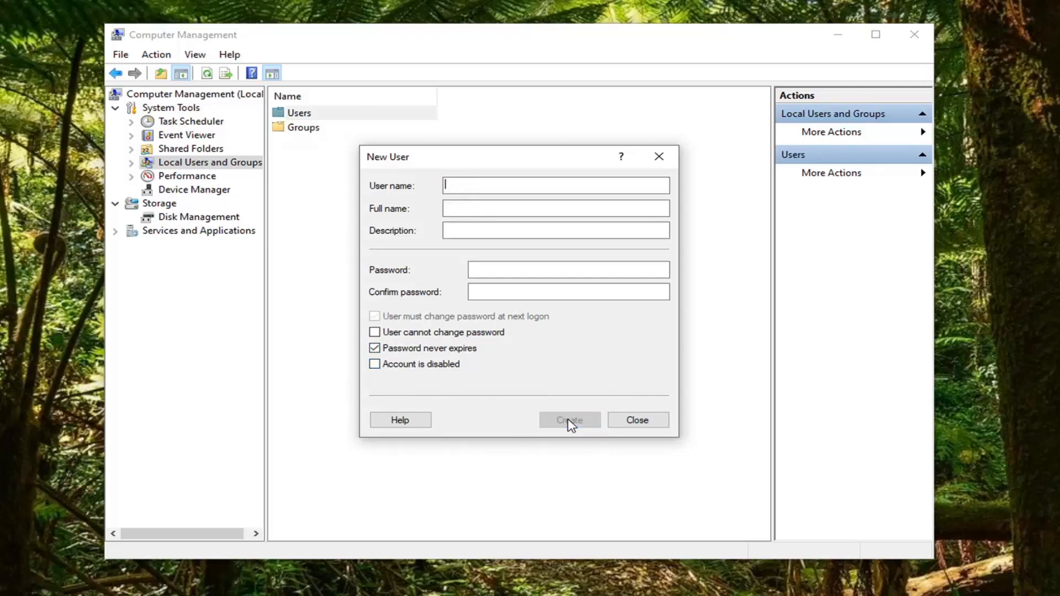
{"action": "left_click", "coordinate": [664, 165]}
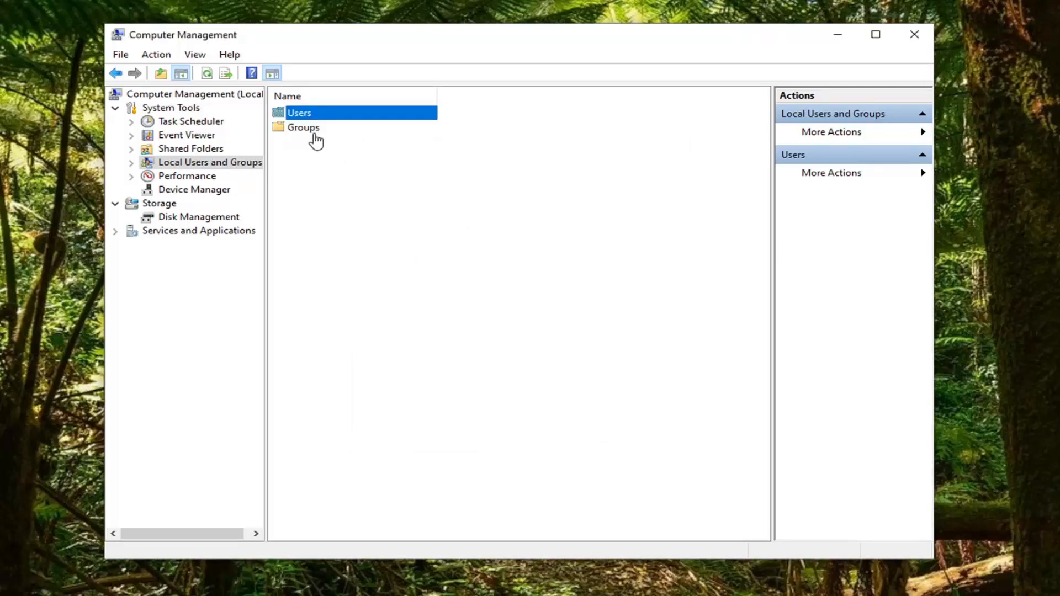
- Open the properties of the Test account in the Users folder and show its group memberships
{"action": "double_click", "coordinate": [298, 115]}
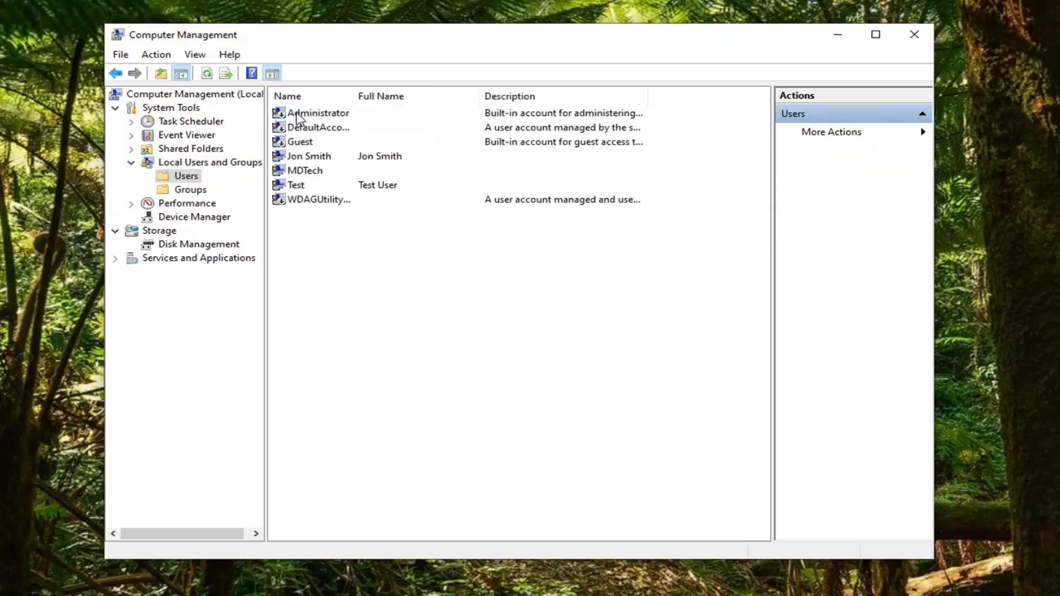
{"action": "left_click", "coordinate": [297, 187]}
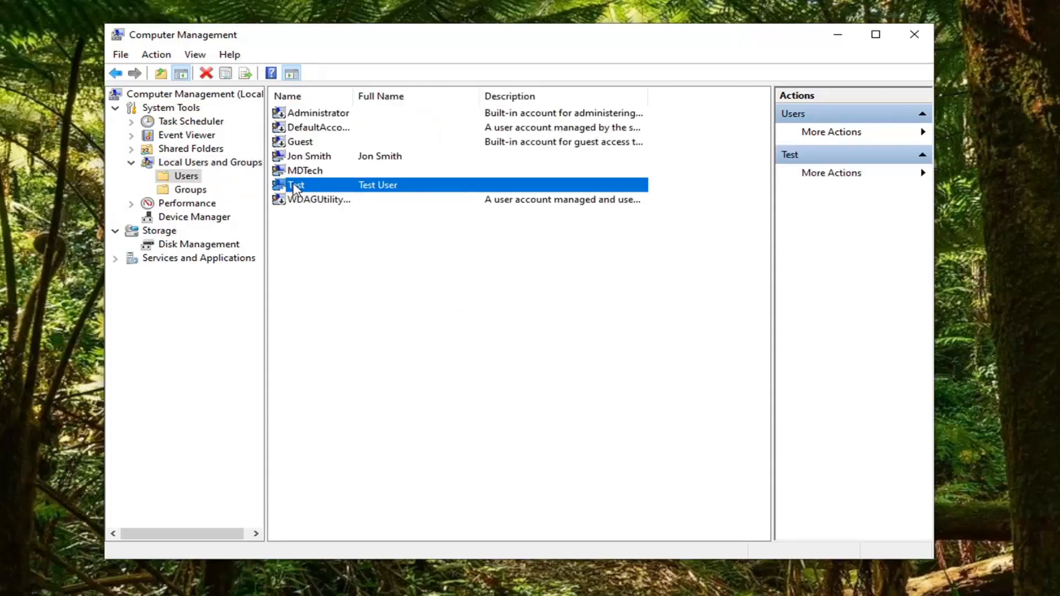
{"action": "right_click", "coordinate": [298, 185]}
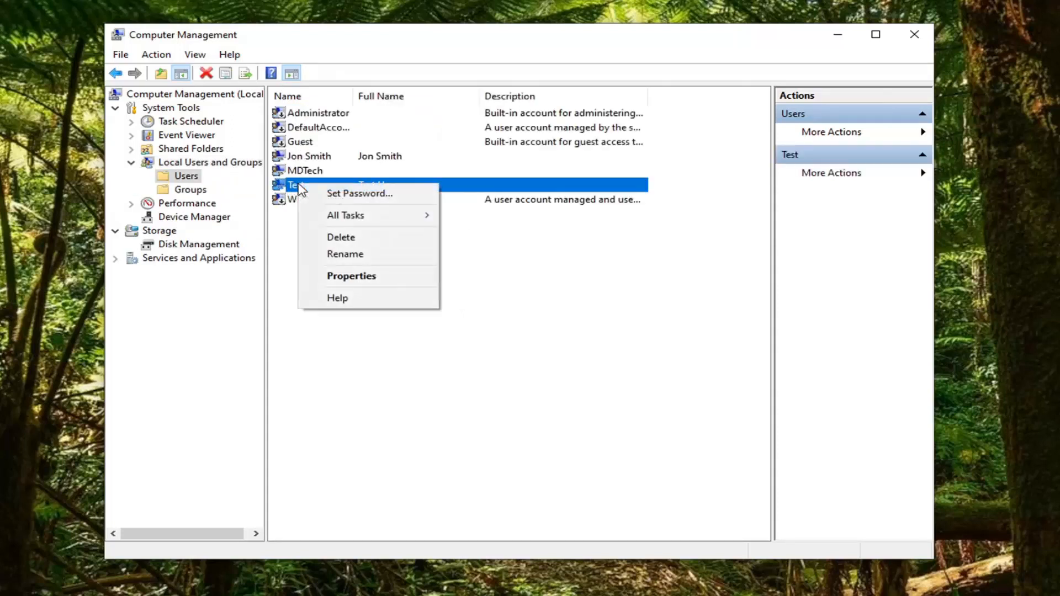
{"action": "left_click", "coordinate": [344, 277]}
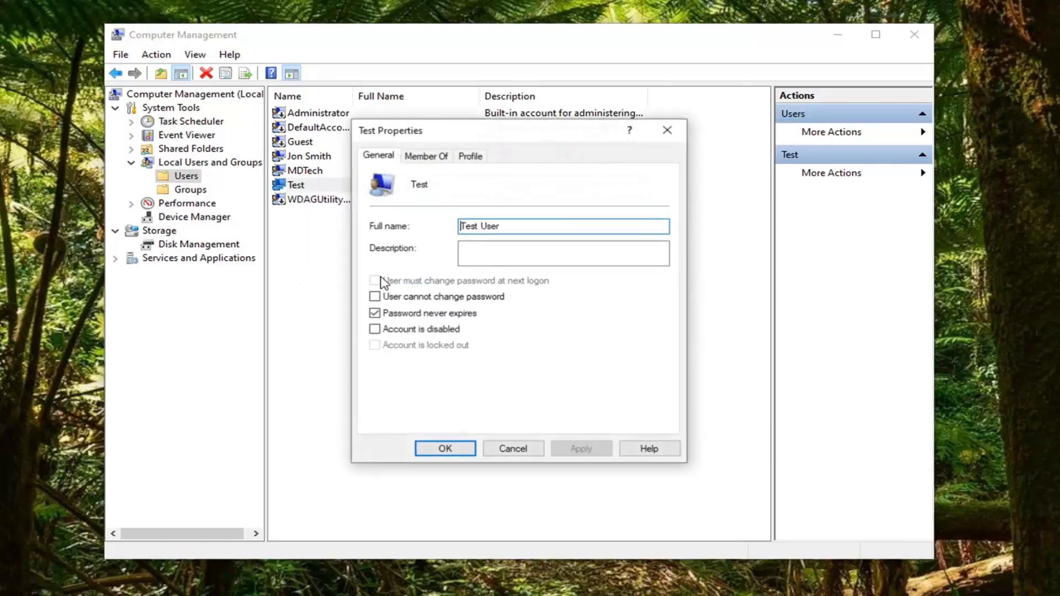
{"action": "left_click", "coordinate": [427, 158]}
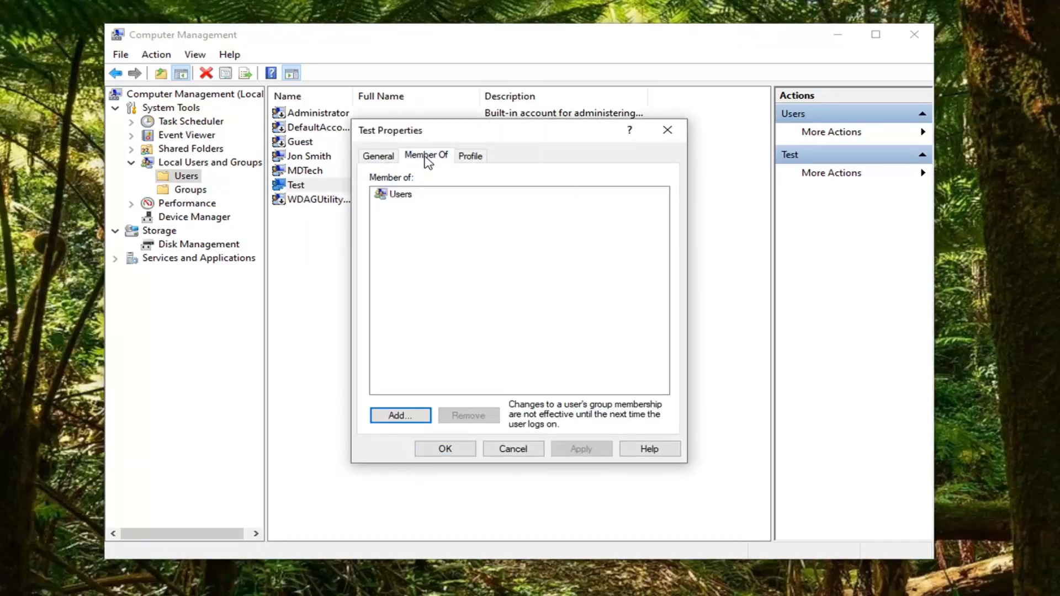
- Add the Test account to the Administrators group, apply the change, and close Computer Management
{"action": "left_click", "coordinate": [405, 419]}
{"action": "type", "text": "administrators"}
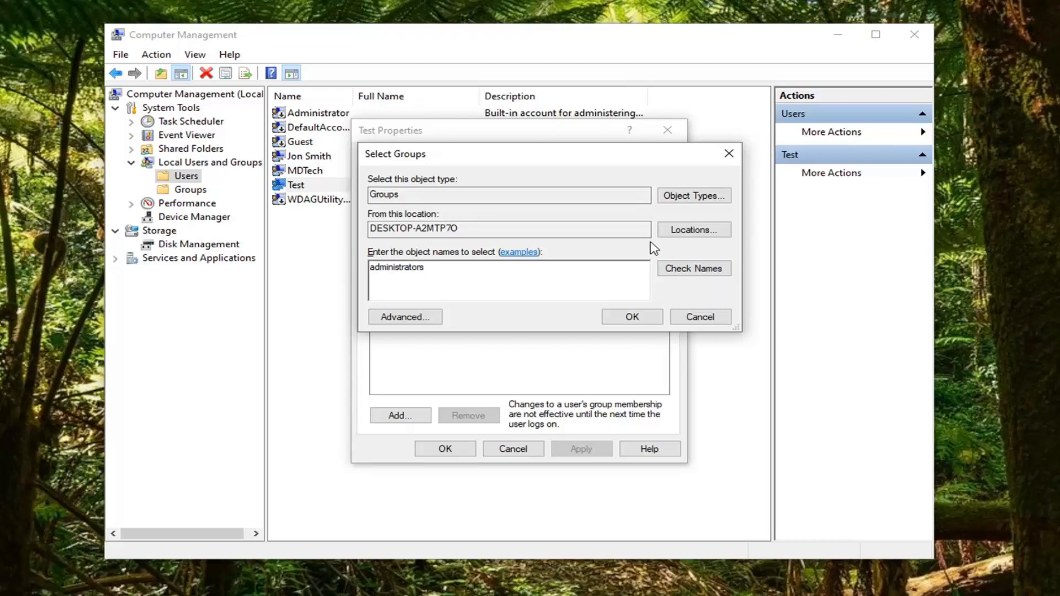
{"action": "left_click", "coordinate": [693, 269]}
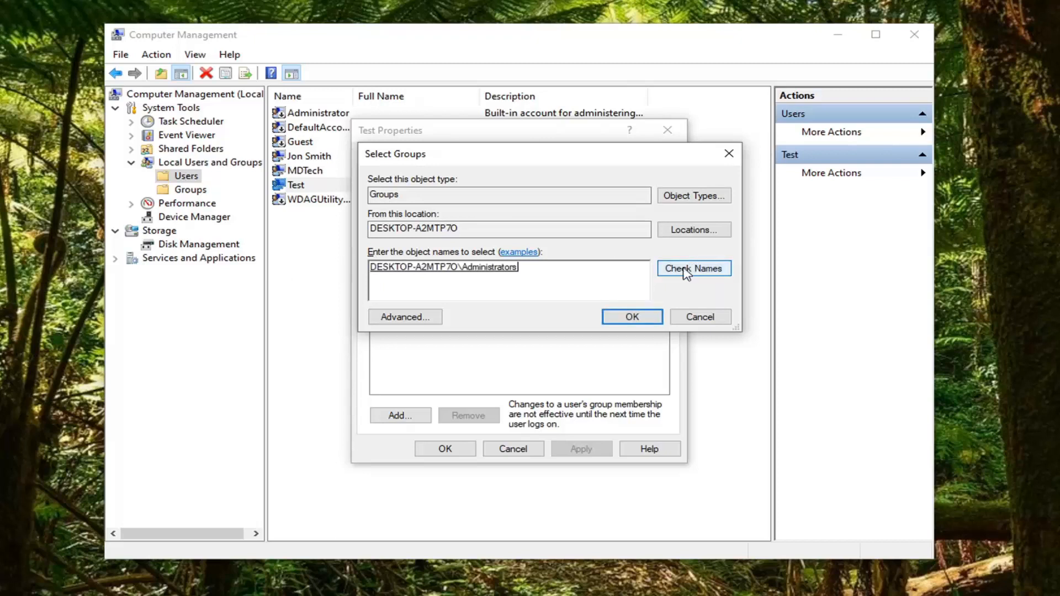
{"action": "left_click", "coordinate": [633, 319]}
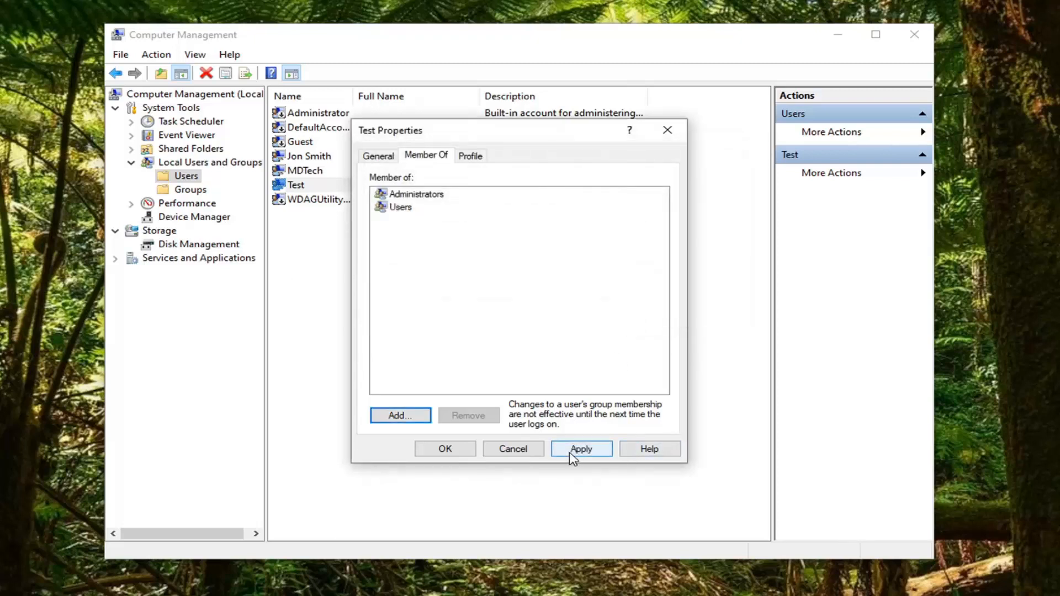
{"action": "left_click", "coordinate": [578, 454]}
{"action": "left_click", "coordinate": [445, 448]}
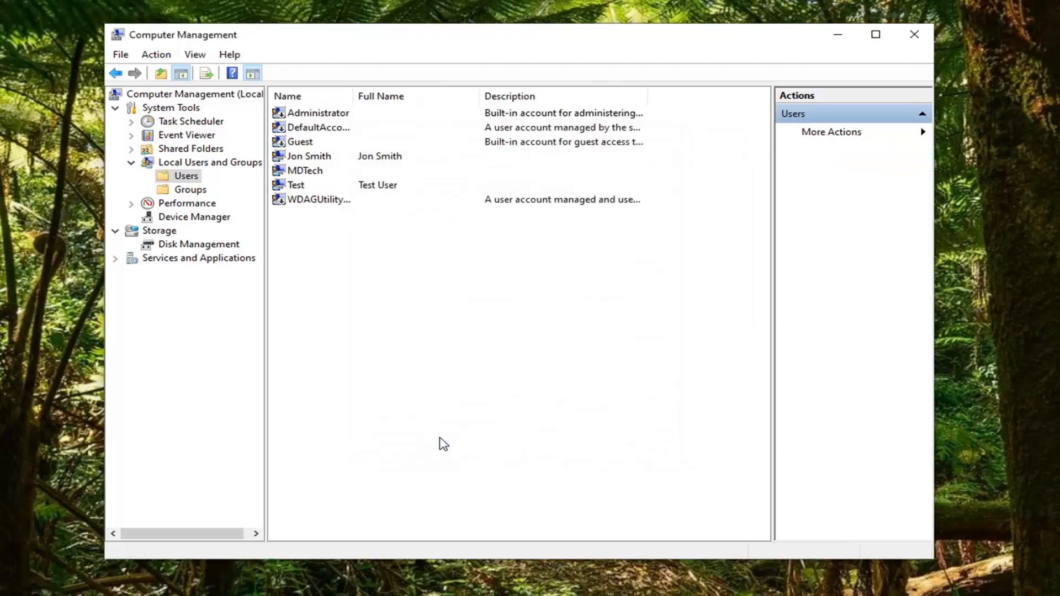
{"action": "left_click", "coordinate": [282, 187]}
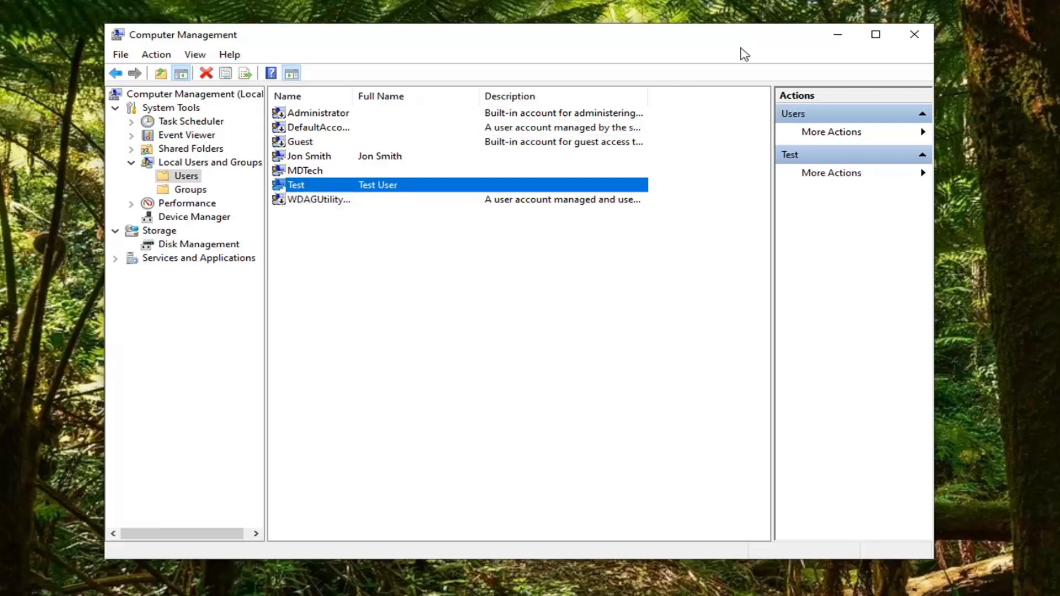
{"action": "left_click", "coordinate": [915, 35]}
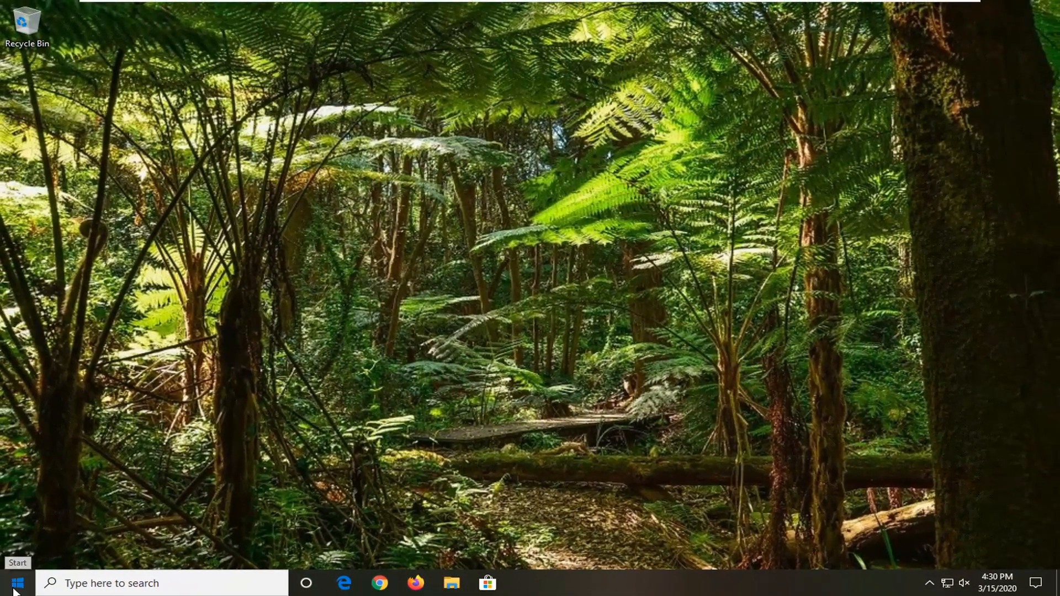
- Open the Family & other users page of the Accounts section in Windows Settings
{"action": "left_click", "coordinate": [14, 591]}
{"action": "mouse_move", "coordinate": [18, 525]}
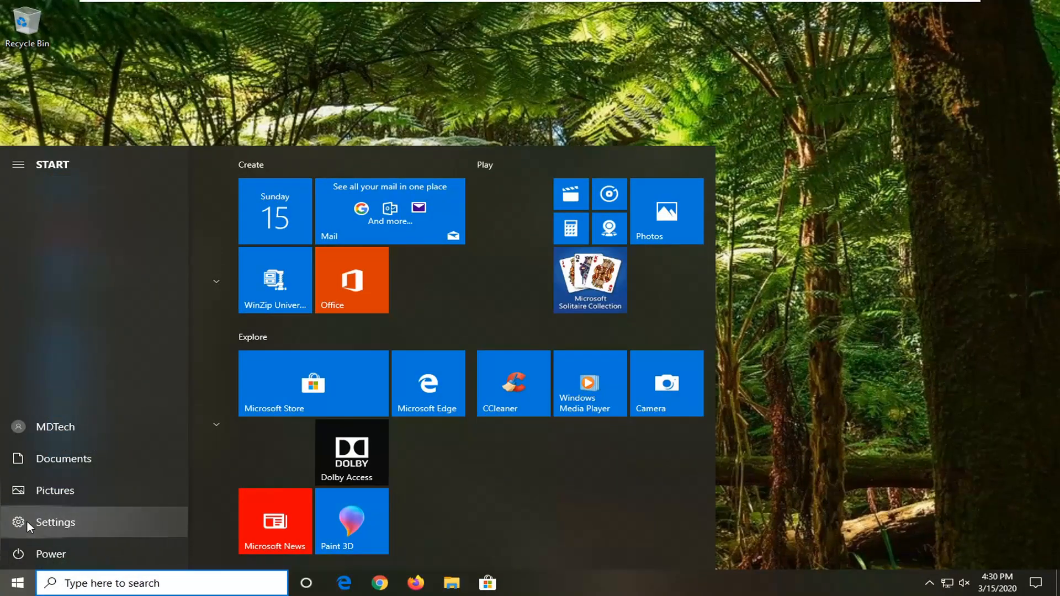
{"action": "left_click", "coordinate": [27, 520]}
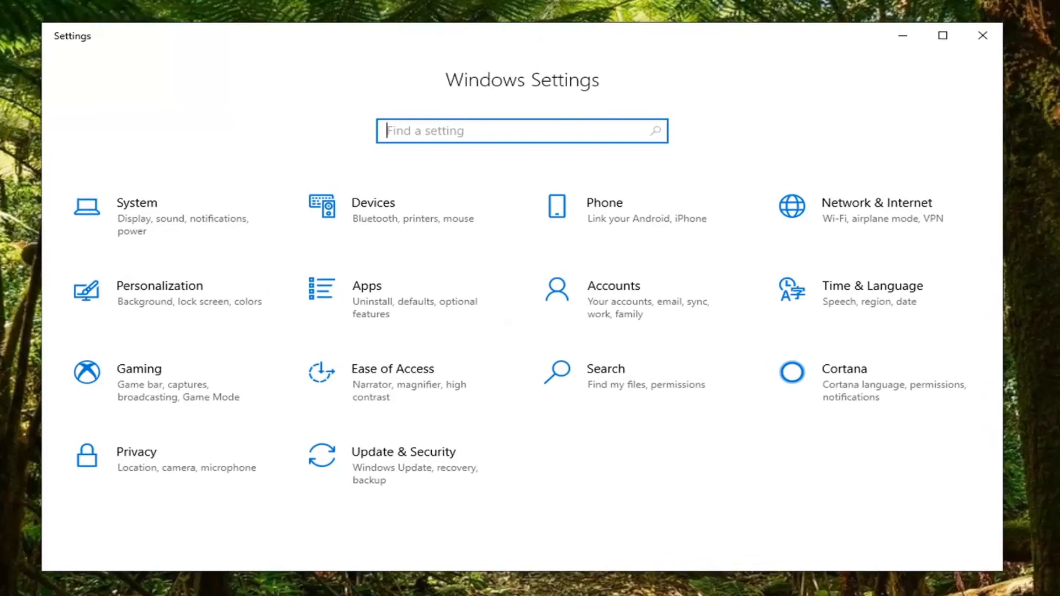
{"action": "left_click", "coordinate": [611, 308]}
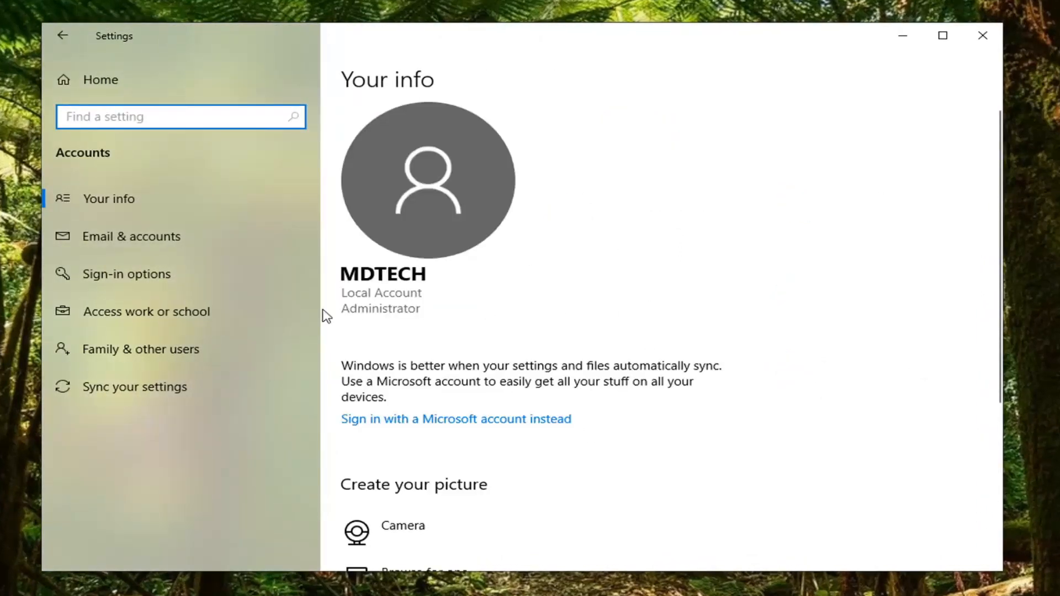
{"action": "left_click", "coordinate": [135, 355]}
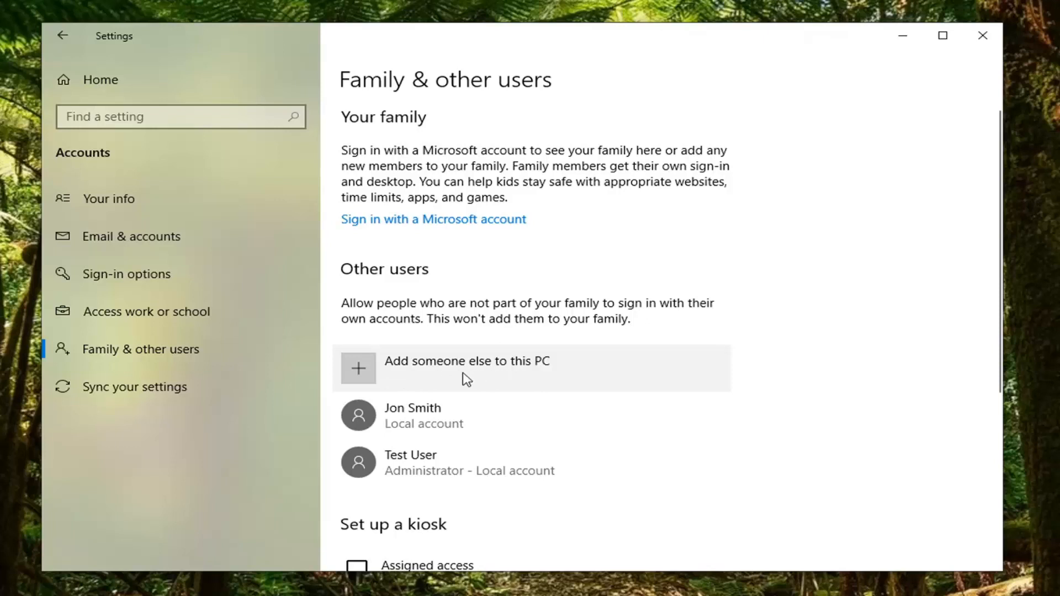
- Start adding another person to this PC as a user without a Microsoft account
{"action": "left_click", "coordinate": [420, 371]}
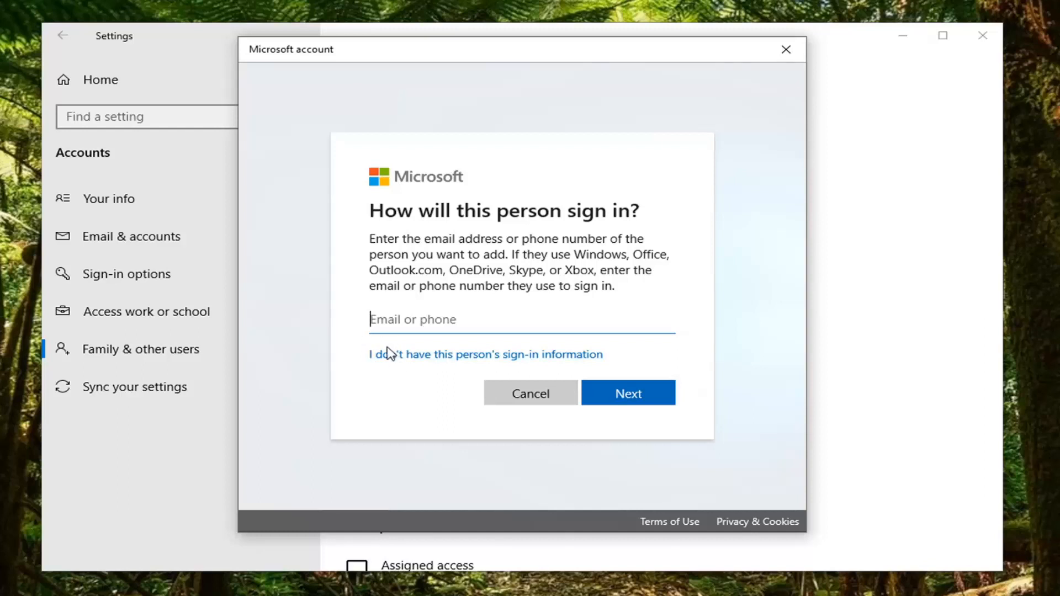
{"action": "left_click", "coordinate": [538, 359]}
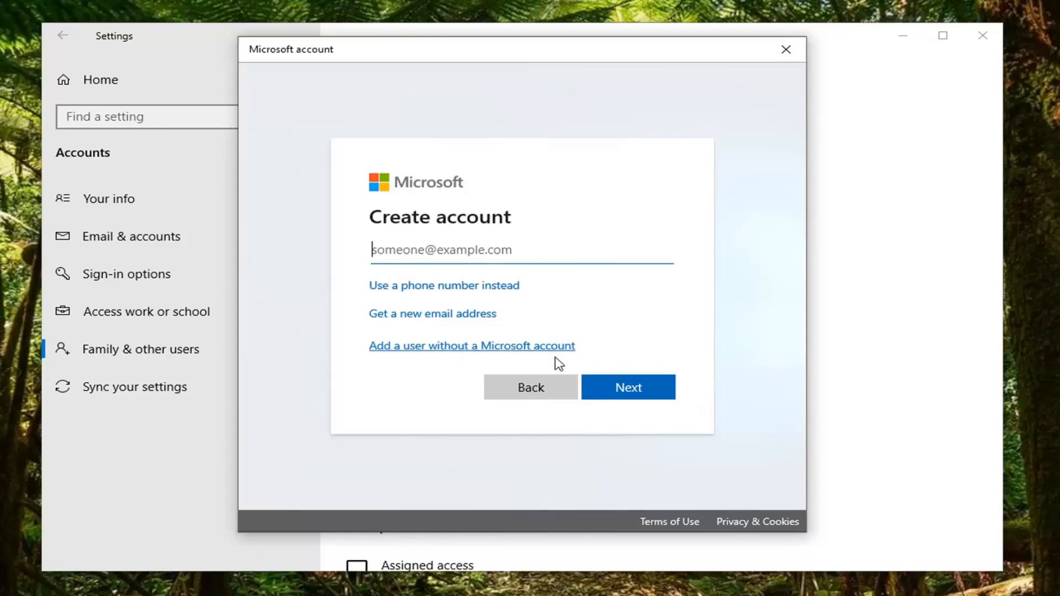
{"action": "left_click", "coordinate": [524, 348]}
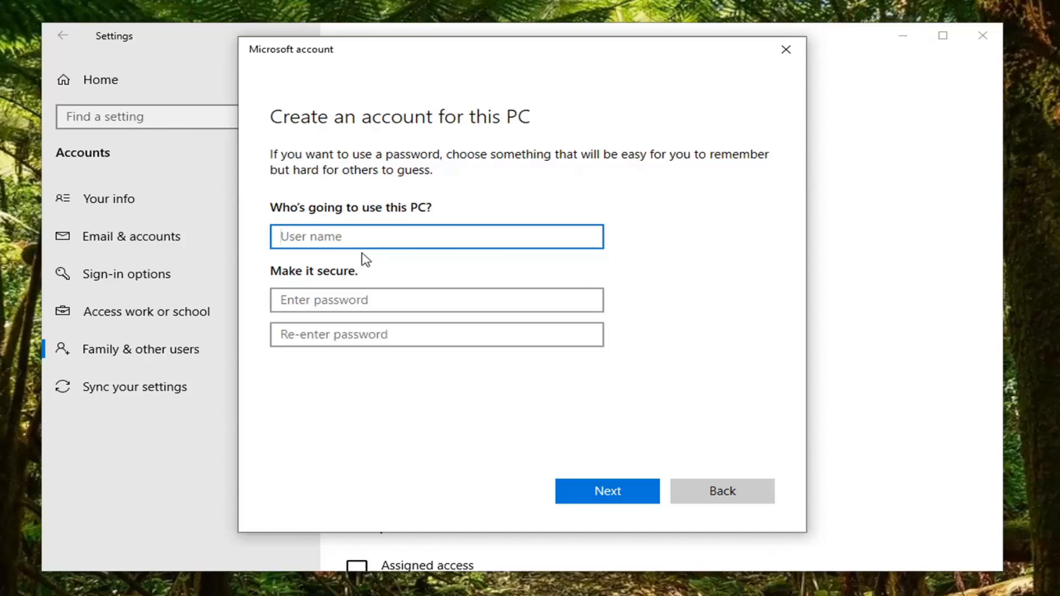
- Create the local account with the person's first name as user name, leaving both password fields empty
{"action": "type", "text": "Edward"}
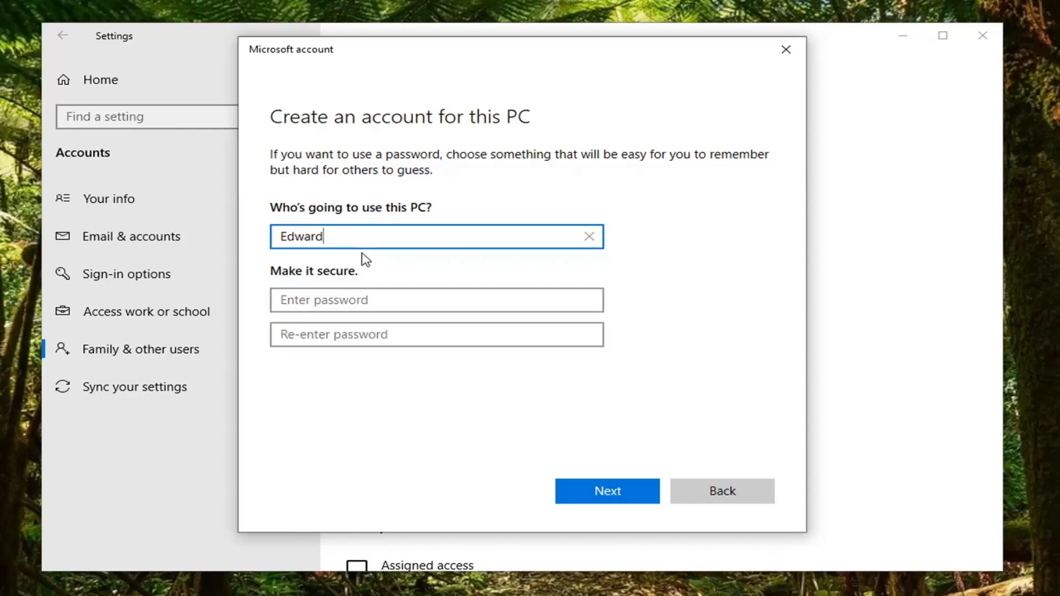
{"action": "left_click", "coordinate": [334, 301]}
{"action": "left_click", "coordinate": [334, 334]}
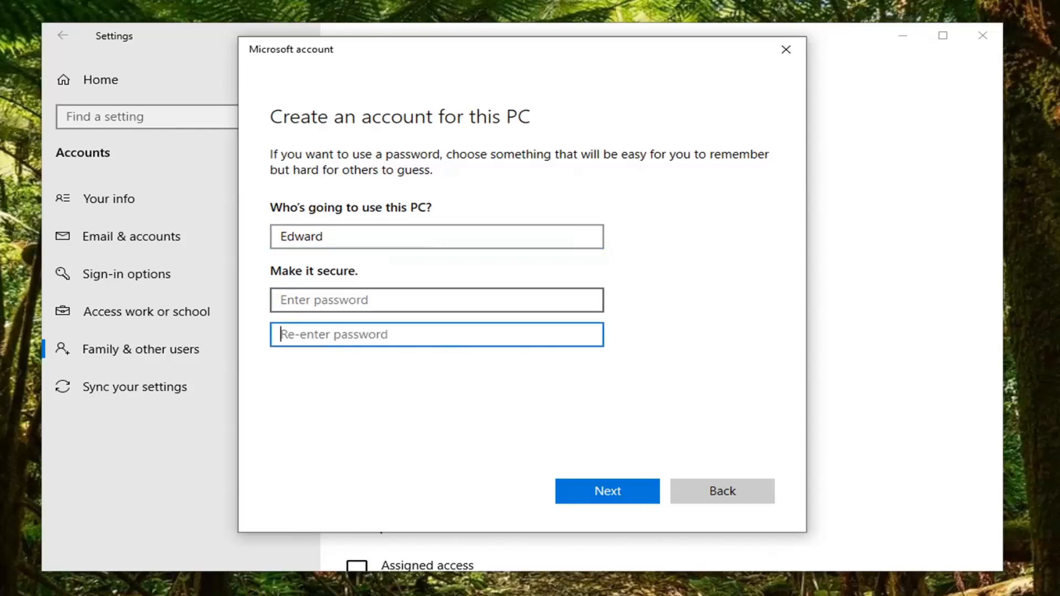
{"action": "left_click", "coordinate": [334, 302]}
{"action": "left_click", "coordinate": [333, 334]}
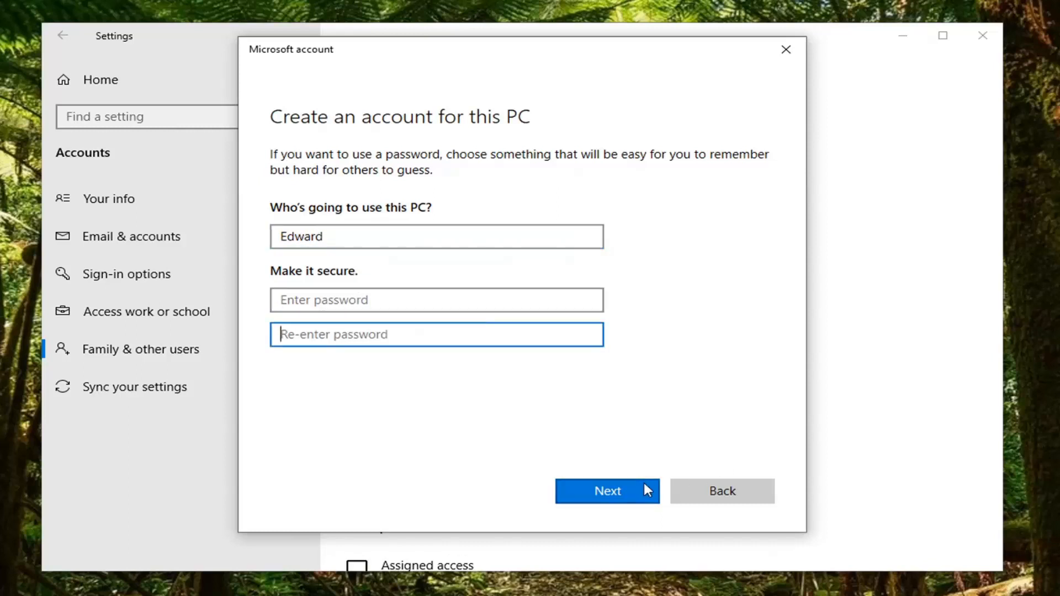
{"action": "left_click", "coordinate": [618, 495]}
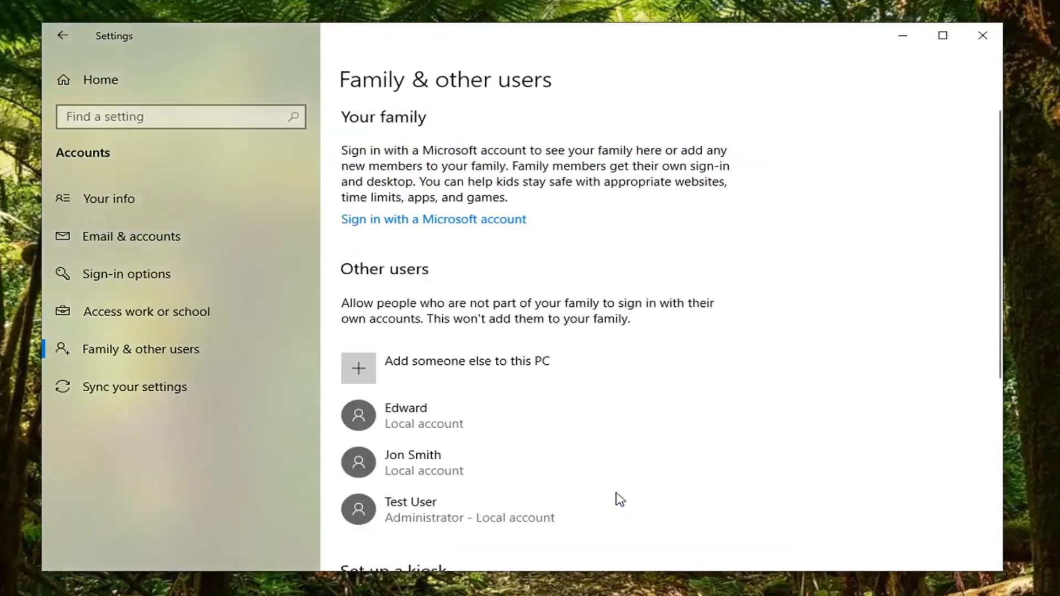
- Expand the newly created local account under Other users to view its account type and removal options
{"action": "scroll", "coordinate": [575, 425], "scroll_direction": "down", "scroll_amount": 2}
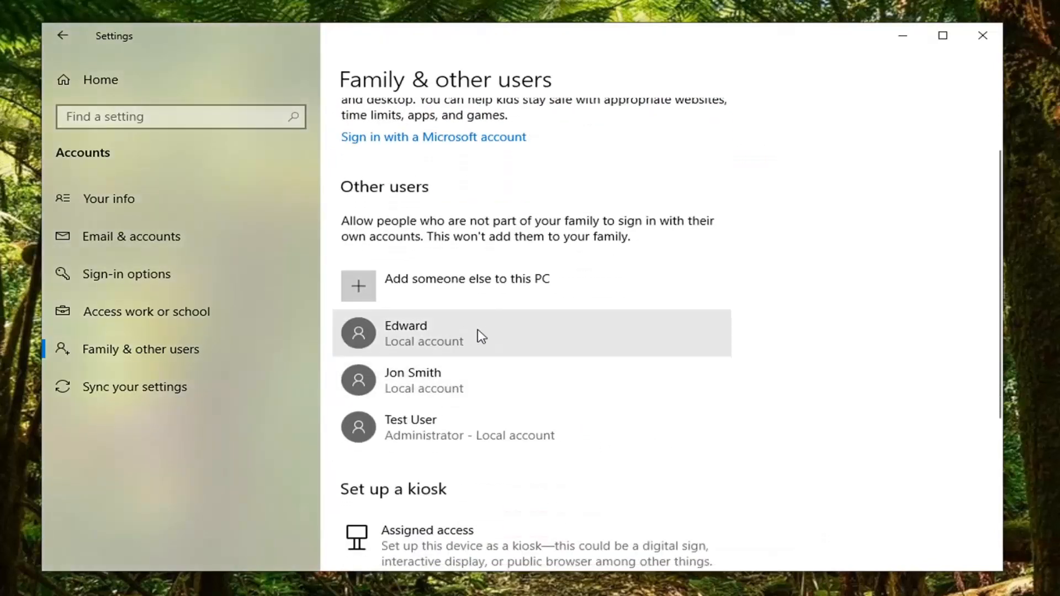
{"action": "left_click", "coordinate": [439, 346]}
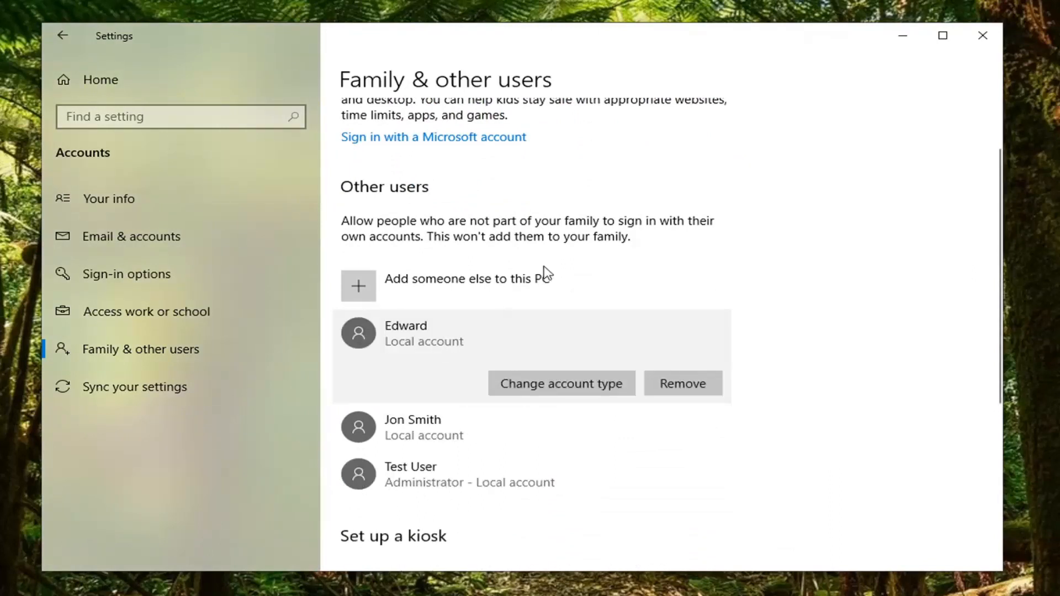
{"action": "scroll", "coordinate": [498, 293], "scroll_direction": "up", "scroll_amount": 2}
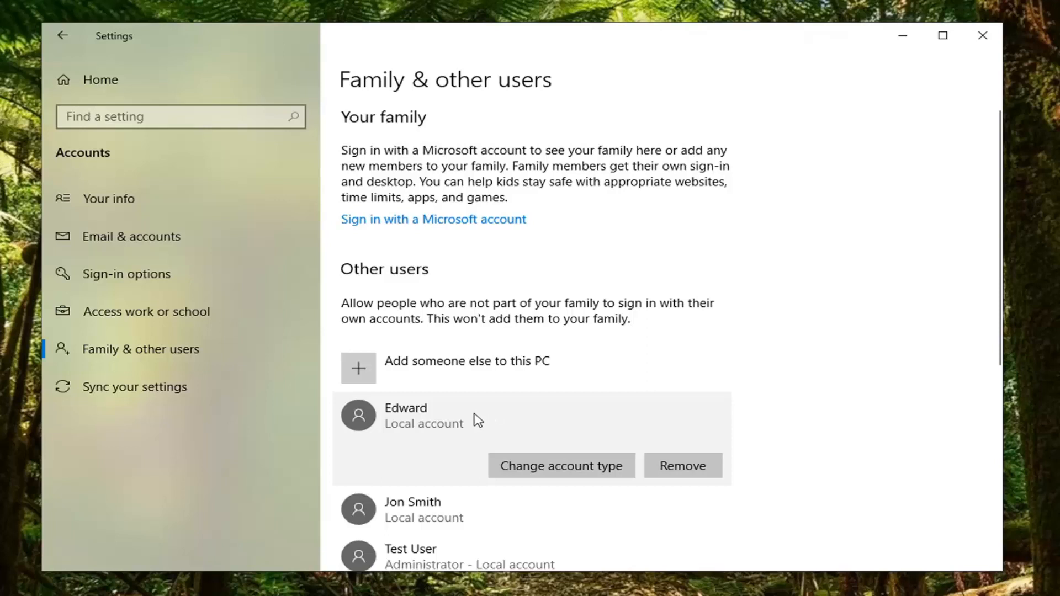
{"action": "scroll", "coordinate": [407, 428], "scroll_direction": "down", "scroll_amount": 2}
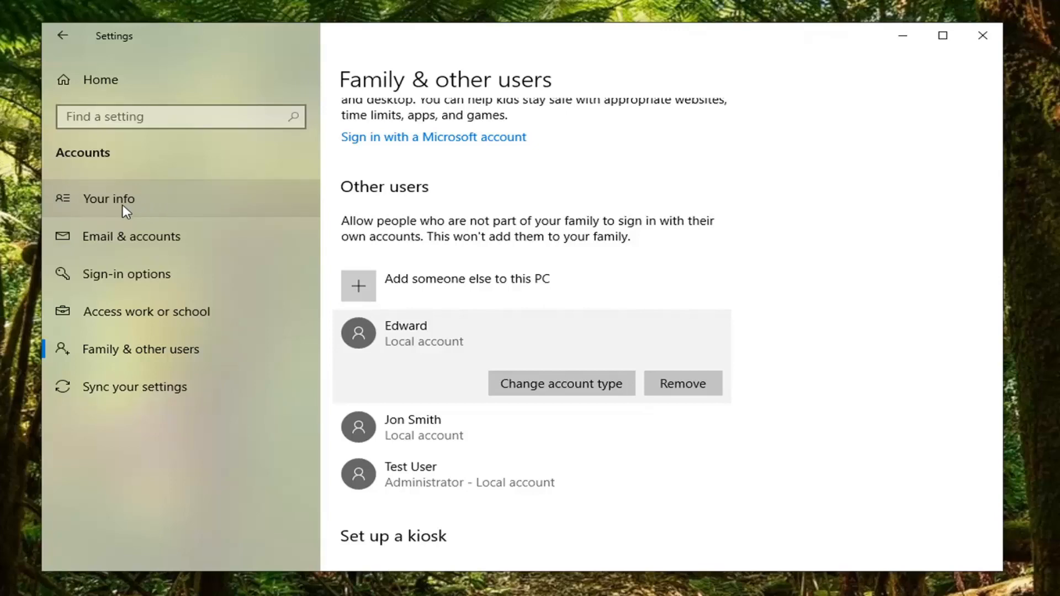
- View the signed-in account's details on the Your info page and close Settings
{"action": "left_click", "coordinate": [157, 188]}
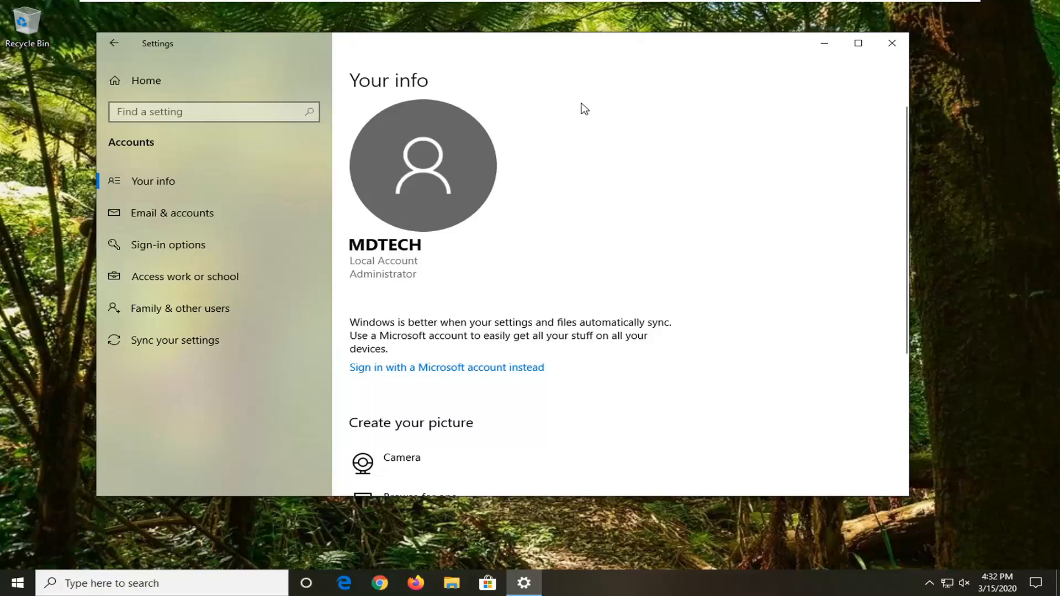
{"action": "left_click", "coordinate": [893, 43]}
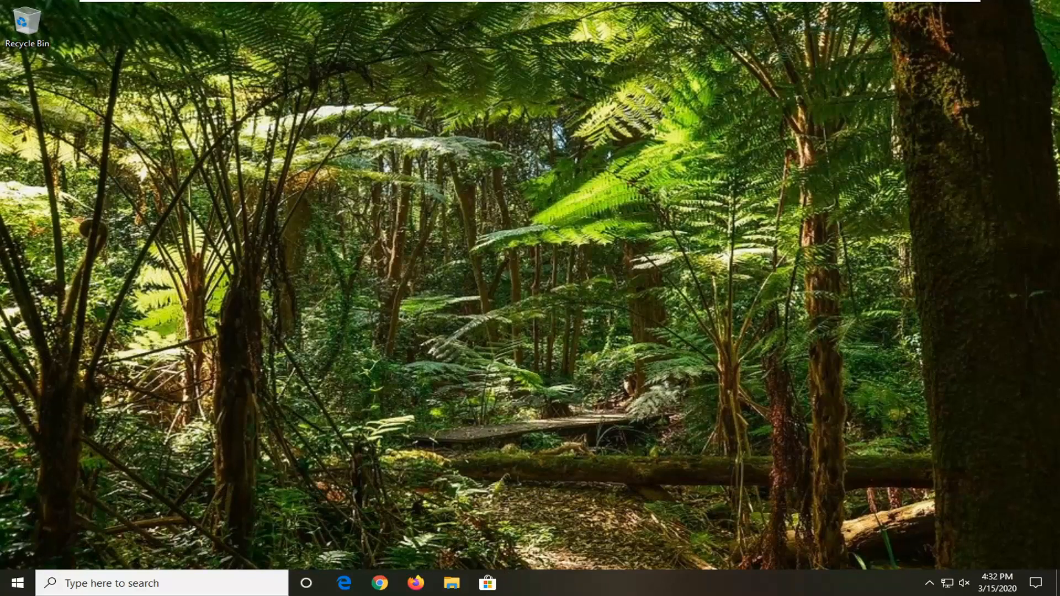